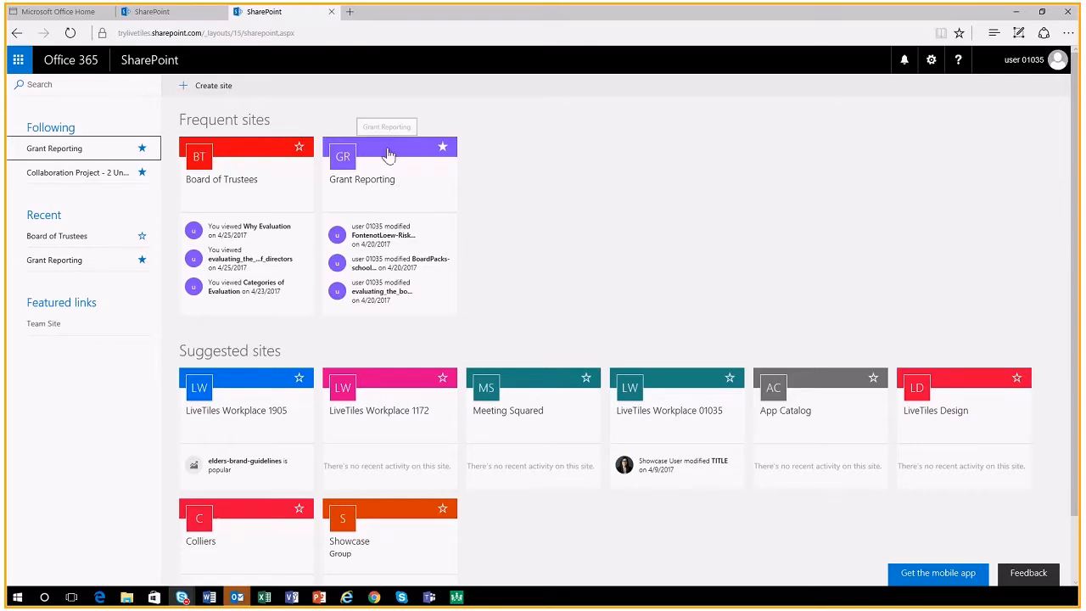
Open the Grant Reporting site, check its site contents and return to the site's home page.
{"action": "left_click", "coordinate": [388, 153]}
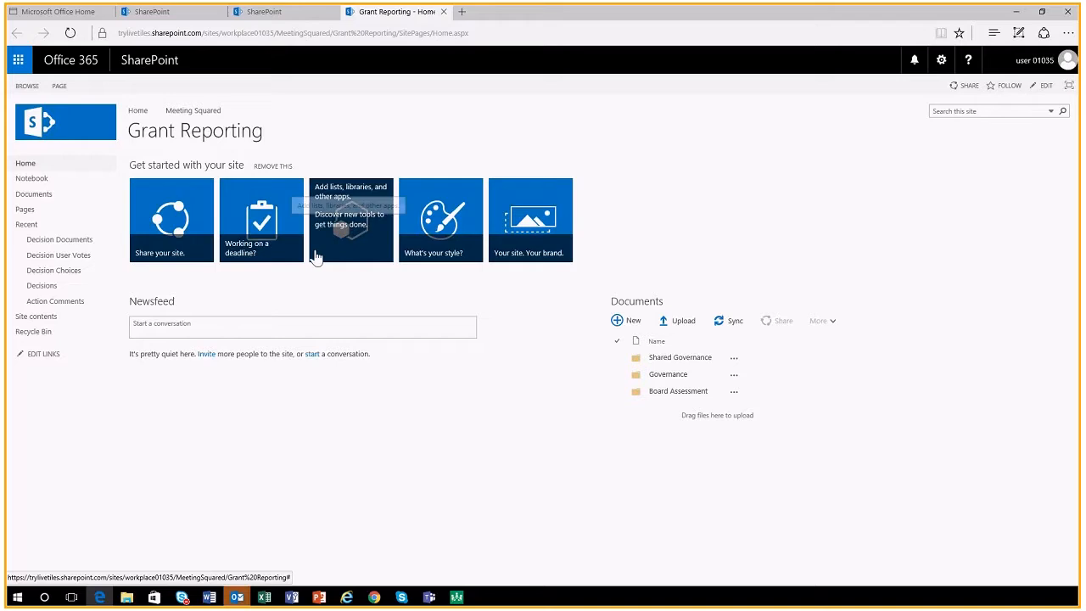
{"action": "left_click", "coordinate": [51, 318]}
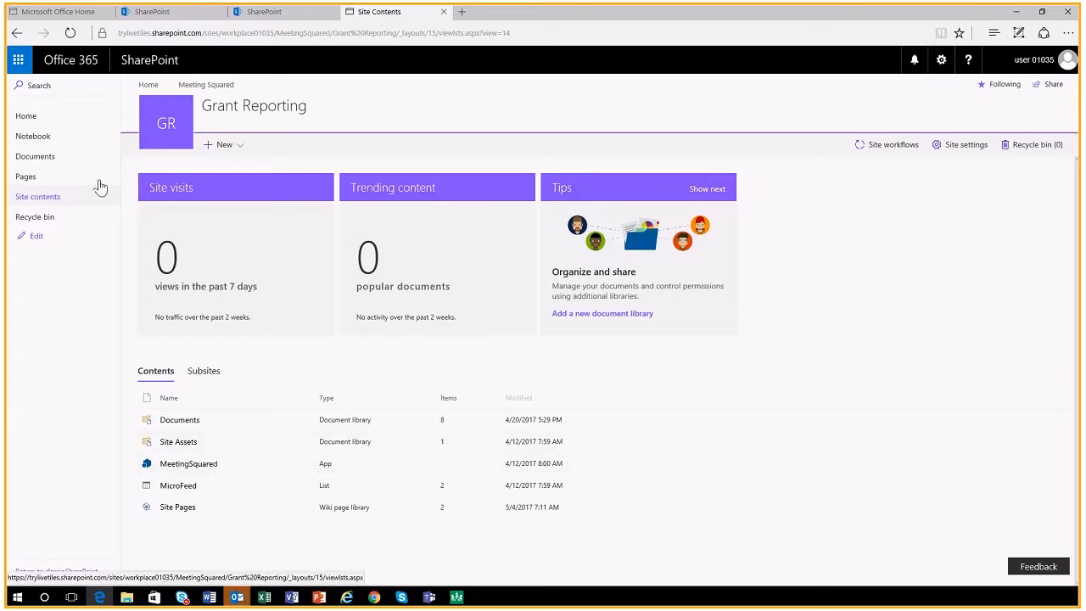
{"action": "left_click", "coordinate": [34, 121]}
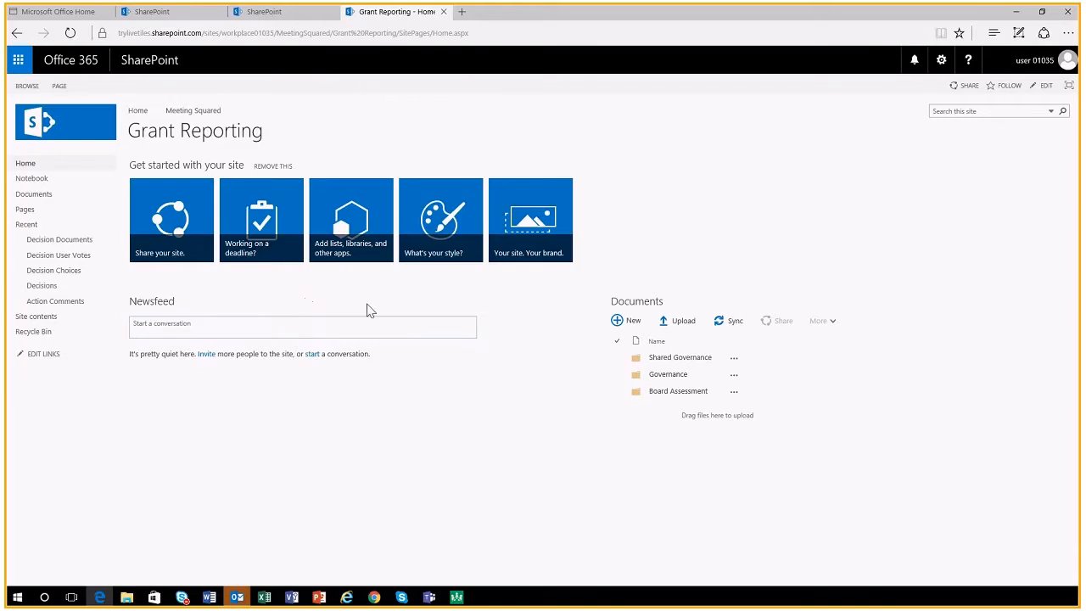
Add the MeetingSquared app part to the Grant Reporting home page and save the page.
{"action": "left_click", "coordinate": [1045, 87]}
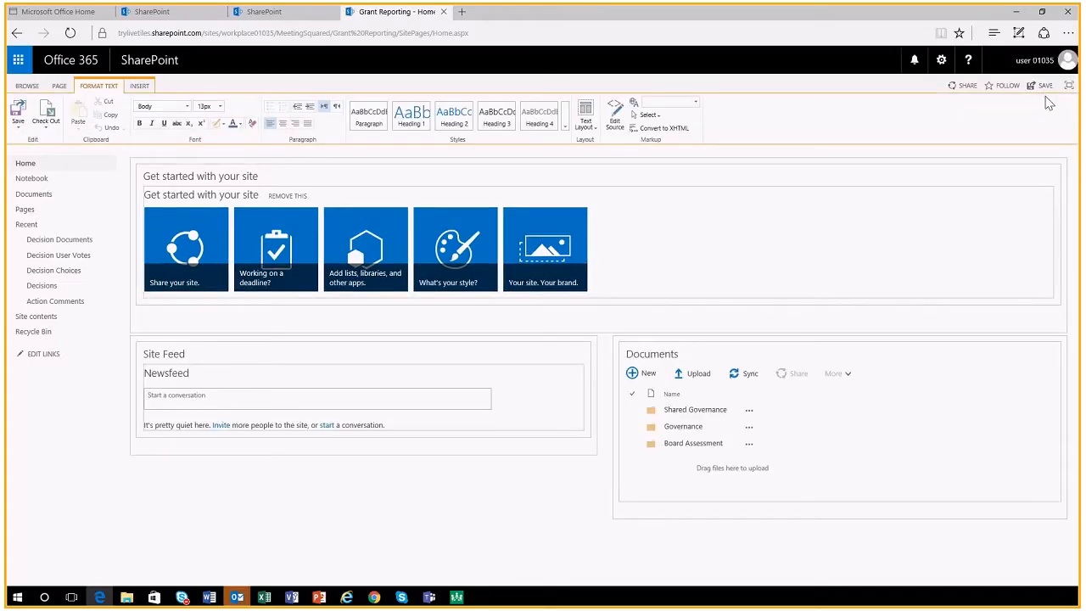
{"action": "left_click", "coordinate": [139, 85]}
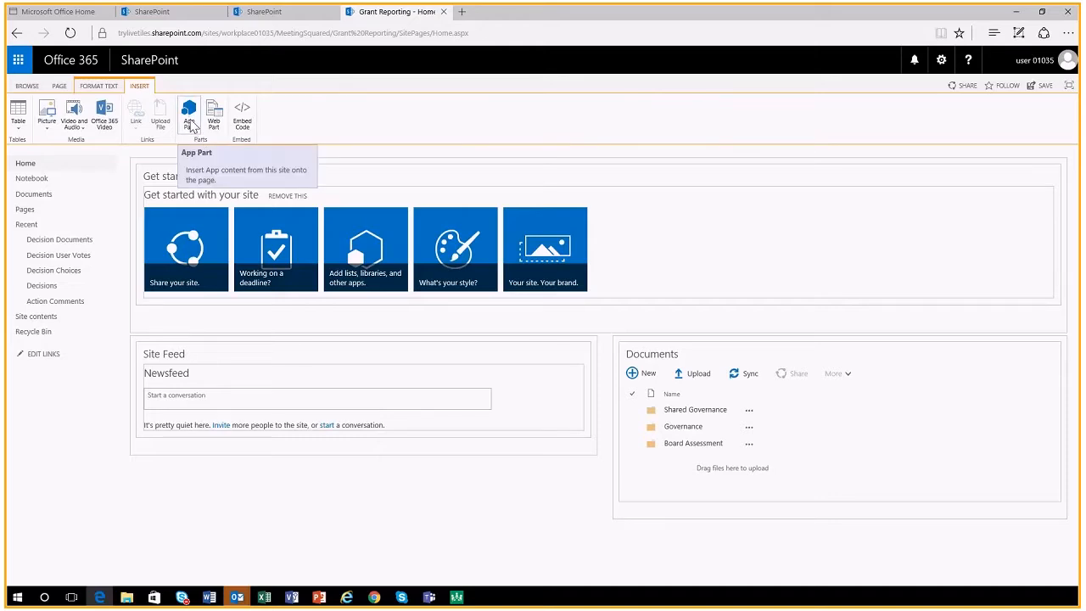
{"action": "left_click", "coordinate": [189, 122]}
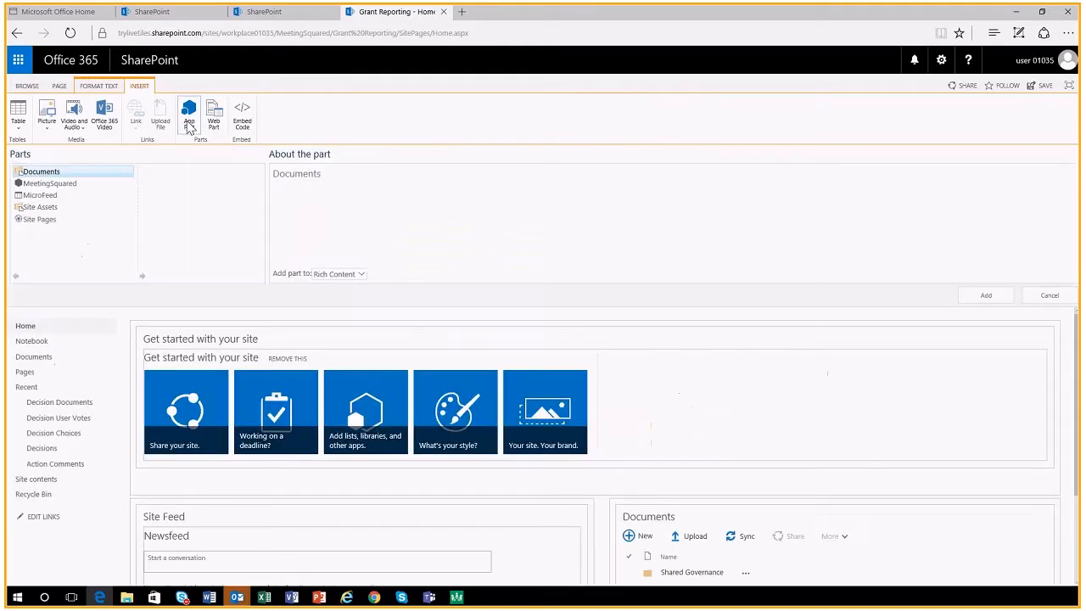
{"action": "left_click", "coordinate": [69, 185]}
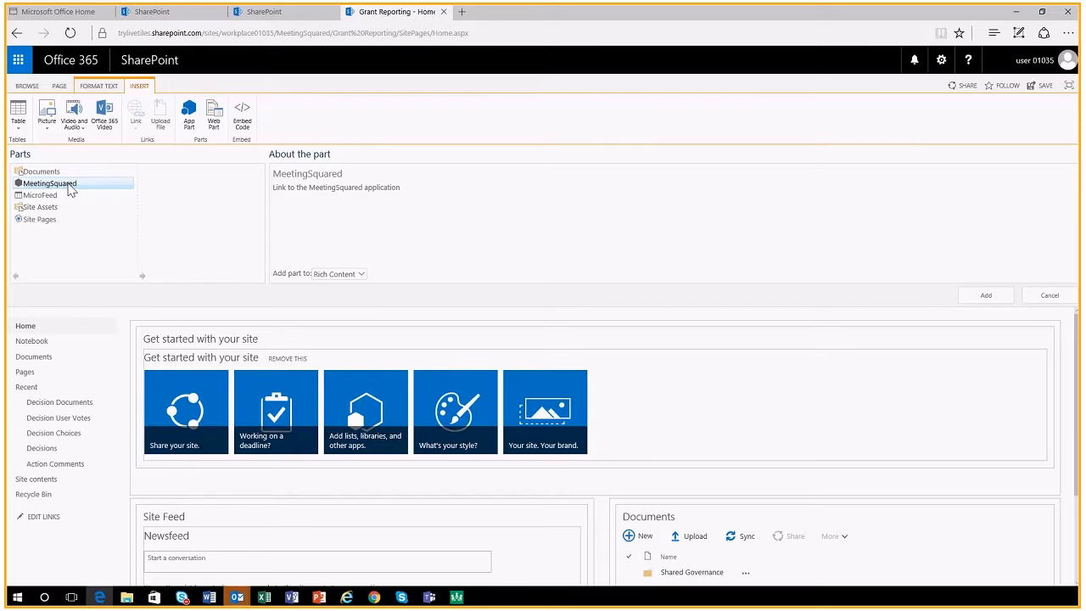
{"action": "left_click", "coordinate": [986, 296]}
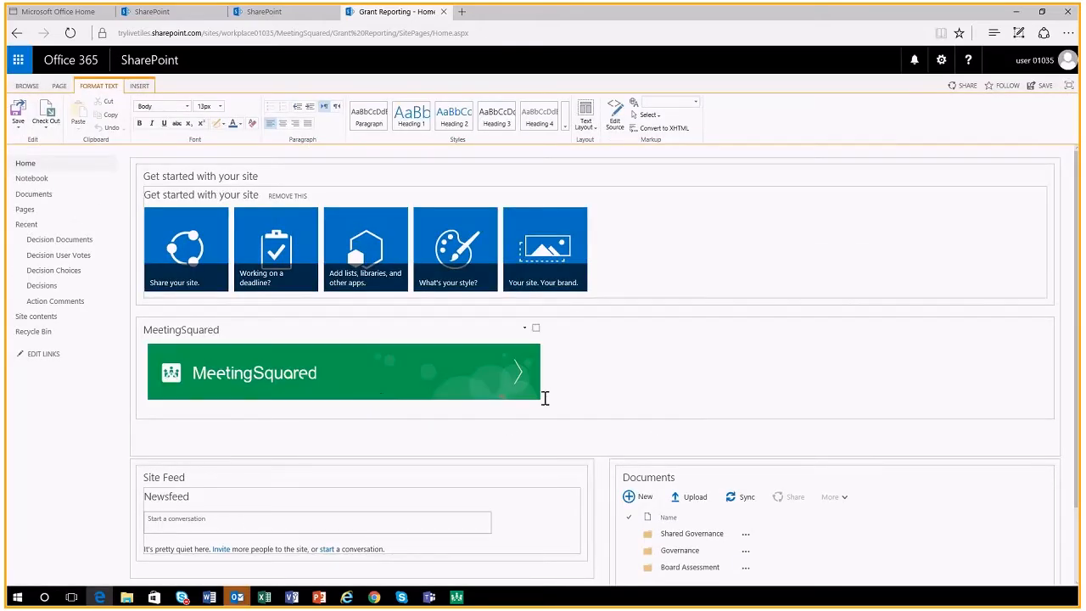
{"action": "left_click", "coordinate": [1046, 90]}
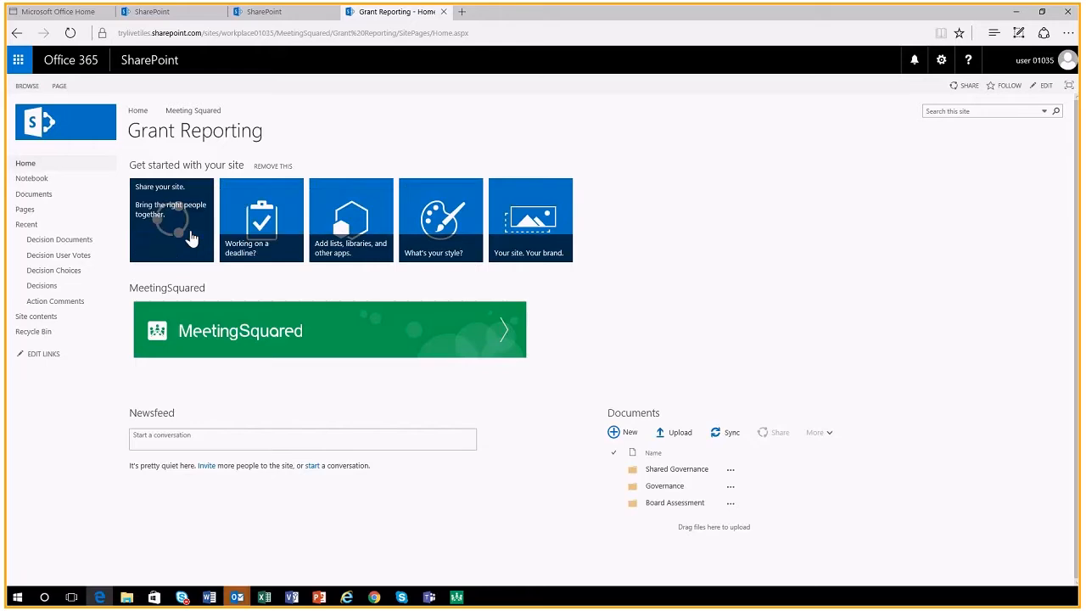
Launch MeetingSquared from the Grant Reporting home page, open its settings and highlight the site Url in the application information.
{"action": "left_click", "coordinate": [300, 337]}
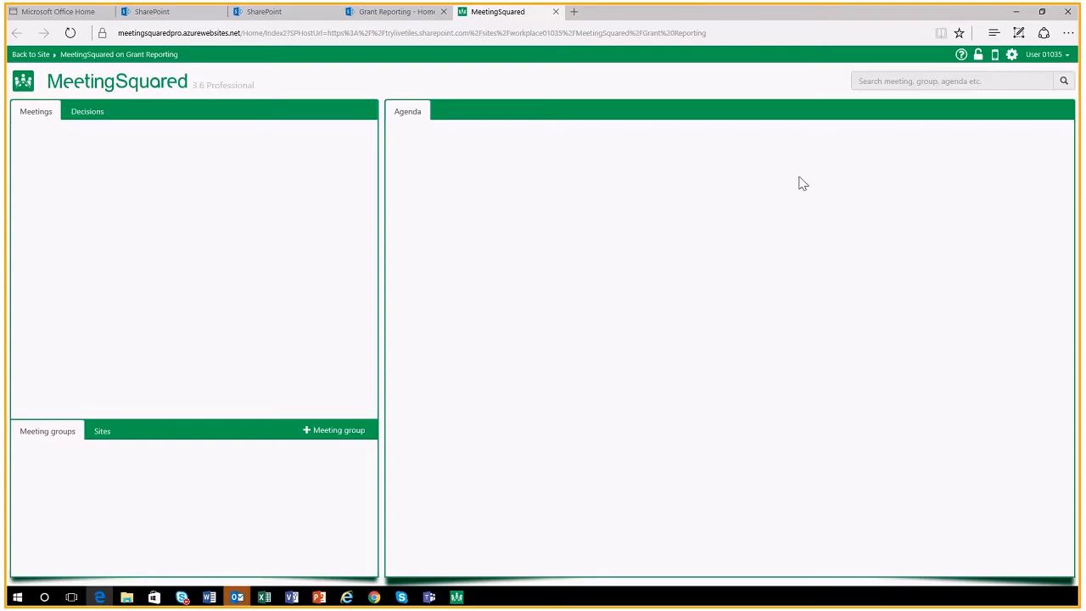
{"action": "left_click", "coordinate": [1012, 56]}
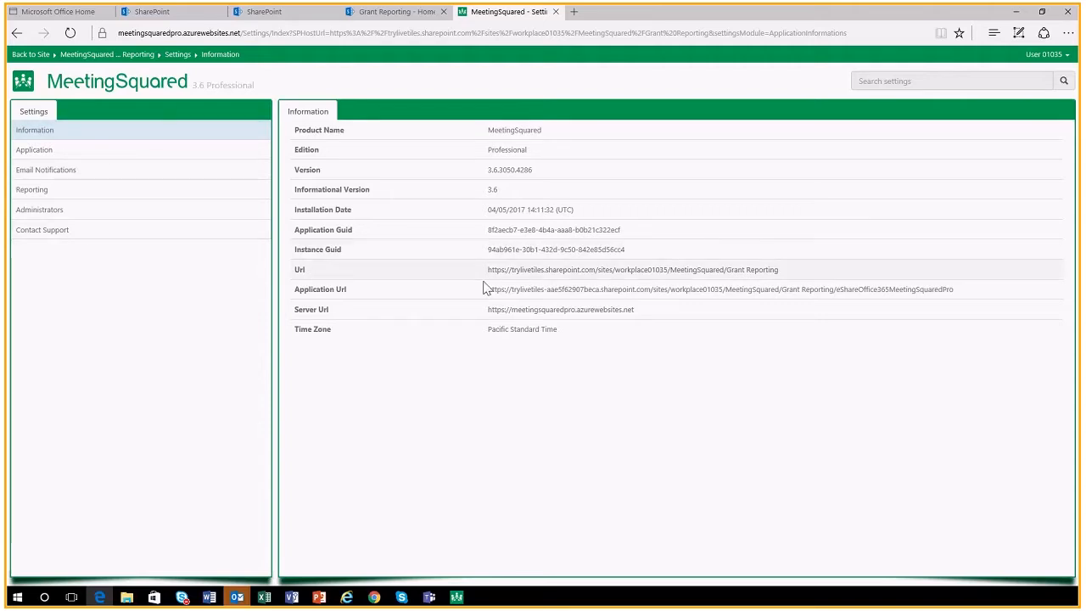
{"action": "left_click_drag", "start_coordinate": [795, 274], "coordinate": [487, 272]}
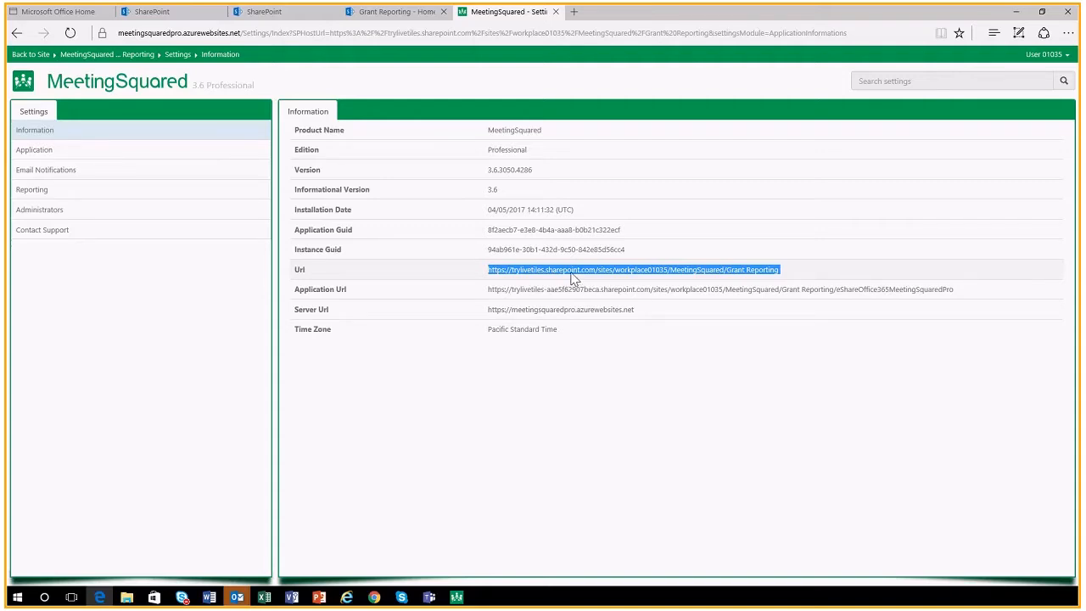
Open the Application settings and review the available options down to the authentication settings.
{"action": "left_click", "coordinate": [193, 152]}
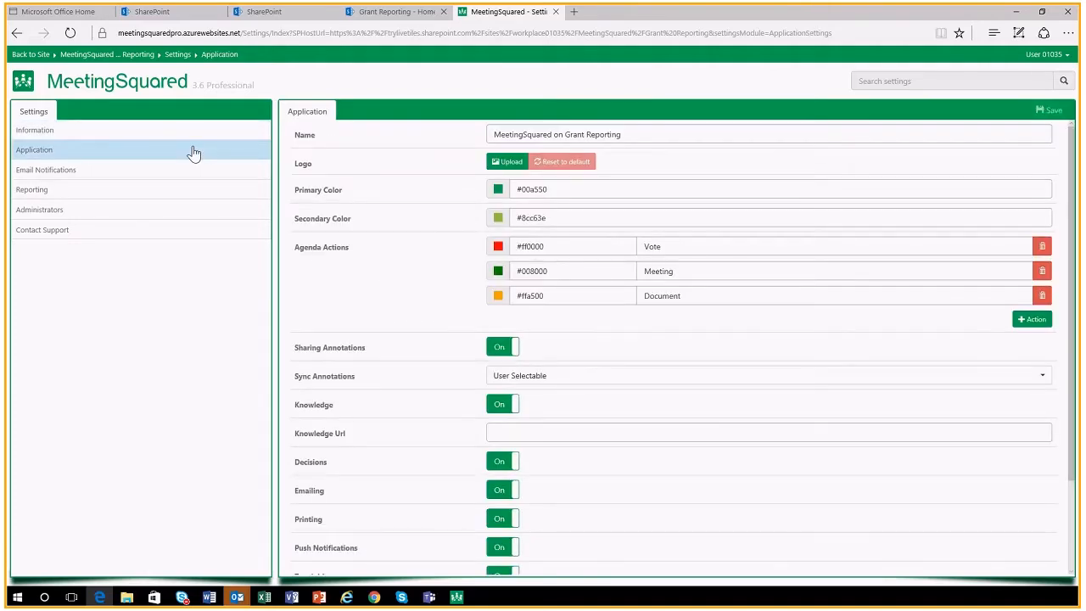
{"action": "scroll", "coordinate": [738, 449], "scroll_direction": "down", "scroll_amount": 2}
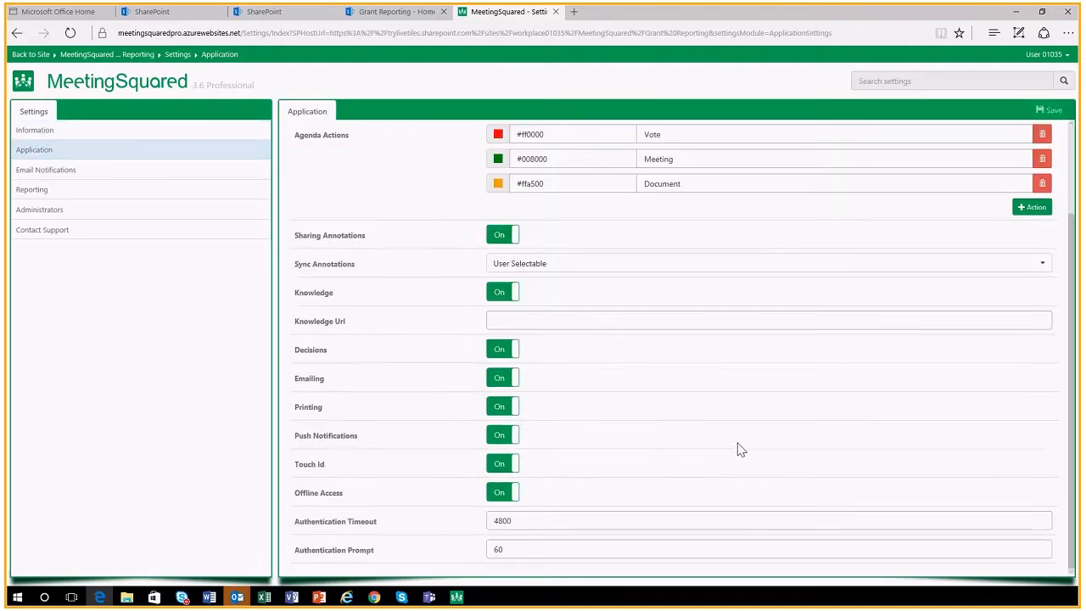
{"action": "scroll", "coordinate": [738, 450], "scroll_direction": "up", "scroll_amount": 2}
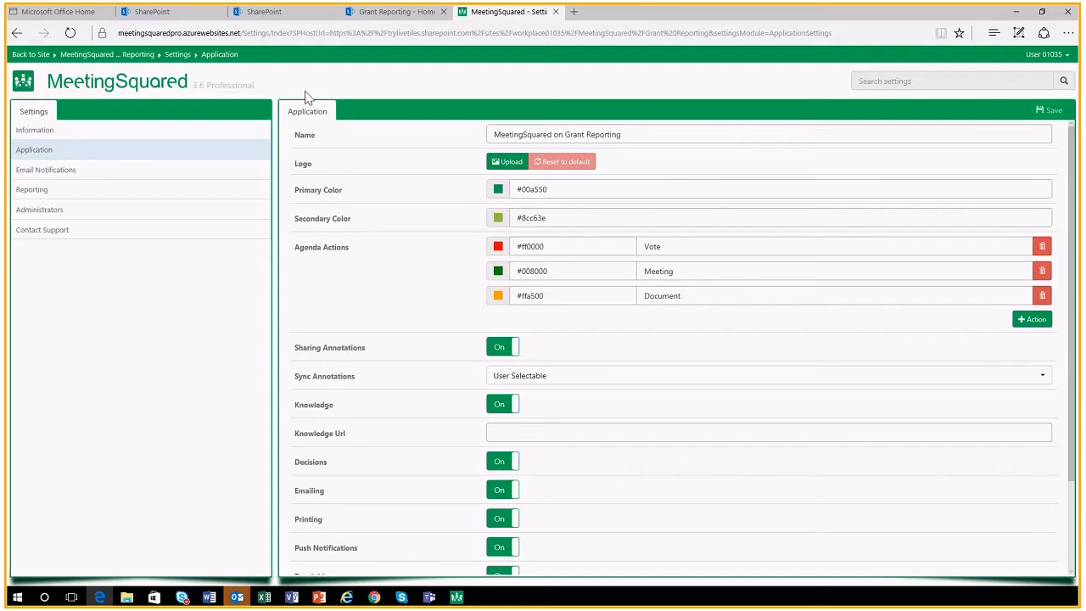
Try to upload the desktop image 1-eShare-horizontal-blue-01 as the application logo.
{"action": "left_click", "coordinate": [501, 166]}
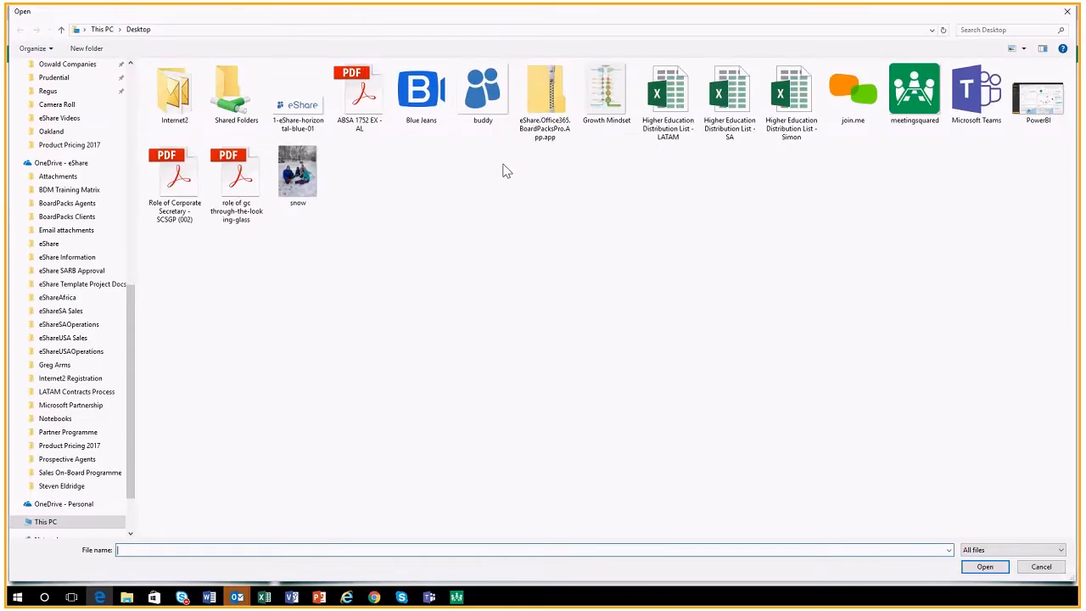
{"action": "left_click", "coordinate": [315, 119]}
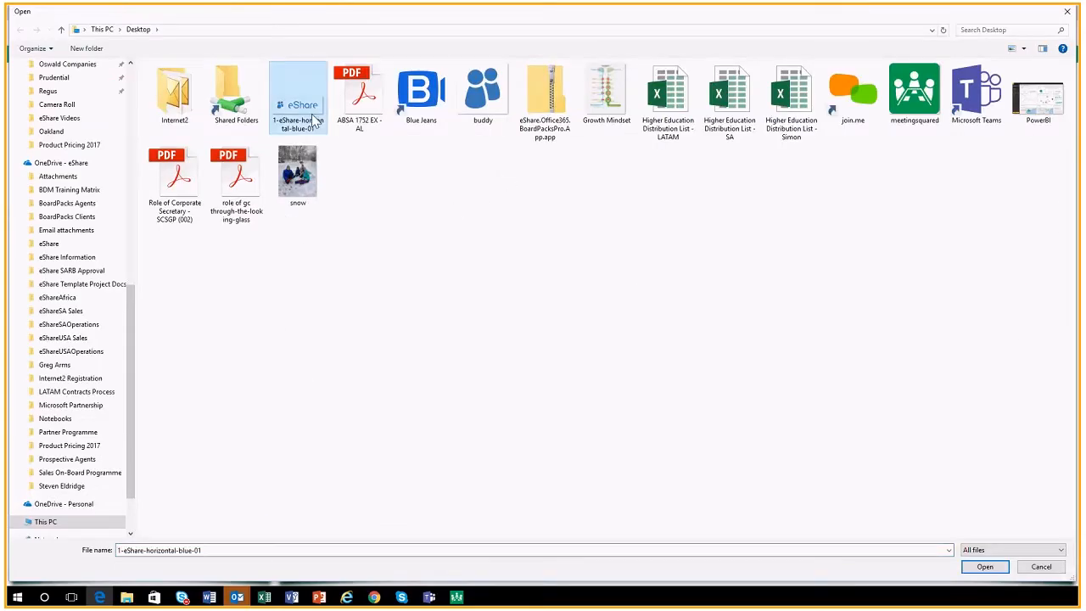
{"action": "left_click", "coordinate": [983, 567]}
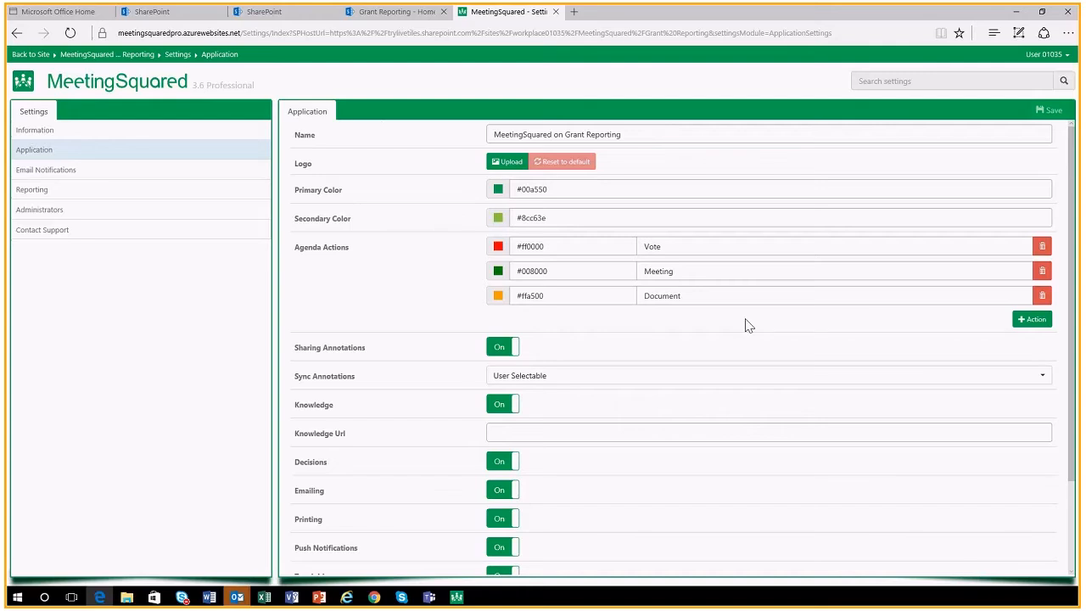
Change the application's primary color to the blue #1a81e0.
{"action": "left_click", "coordinate": [498, 190]}
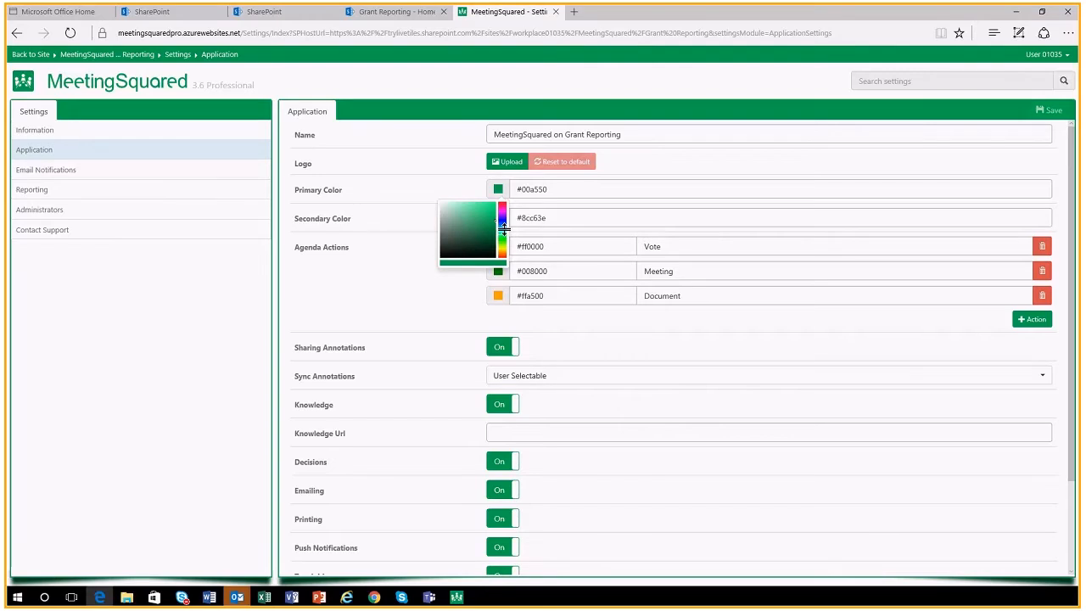
{"action": "left_click", "coordinate": [502, 223]}
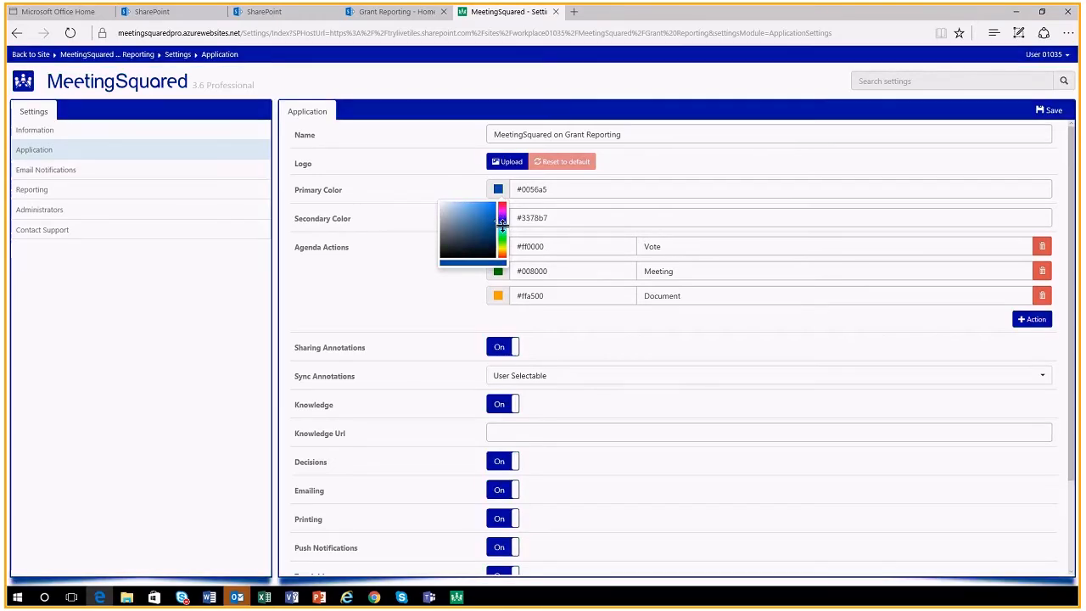
{"action": "left_click", "coordinate": [489, 209]}
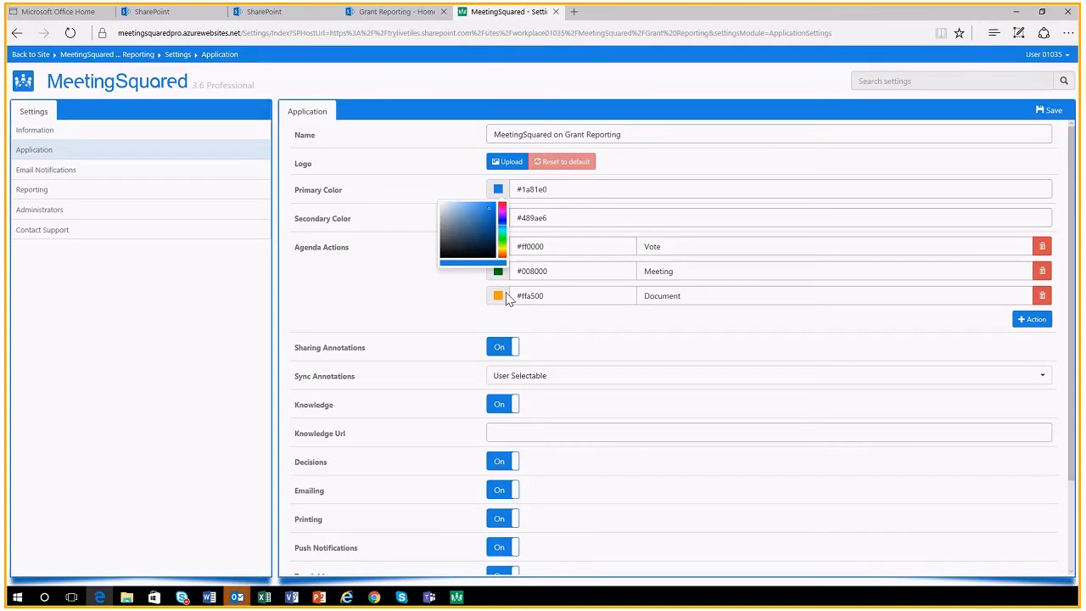
{"action": "left_click", "coordinate": [582, 318]}
Change the application's secondary color to the light blue #18b4e5.
{"action": "left_click", "coordinate": [498, 218]}
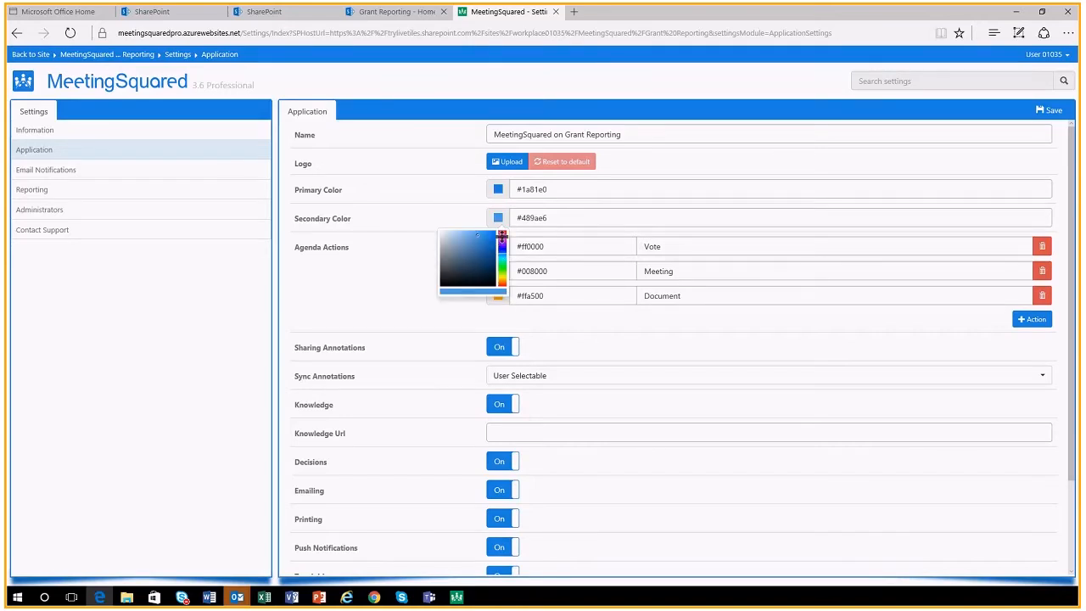
{"action": "left_click_drag", "start_coordinate": [503, 263], "coordinate": [502, 257]}
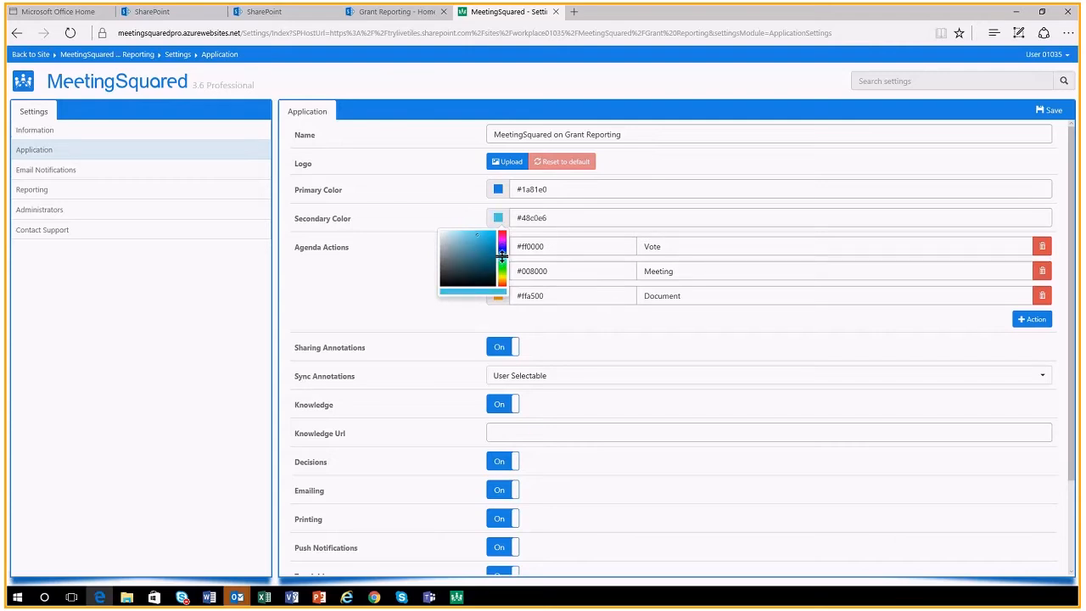
{"action": "left_click", "coordinate": [484, 235]}
{"action": "left_click", "coordinate": [547, 321]}
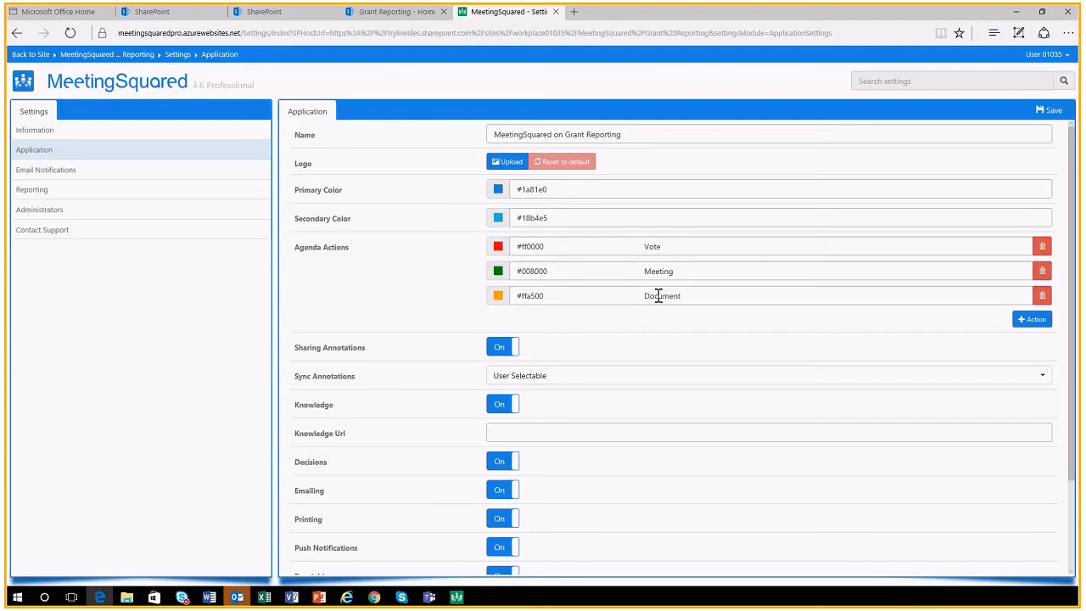
Upload 1-eShare-horizontal-blue-01 from the desktop as the application logo.
{"action": "left_click", "coordinate": [513, 170]}
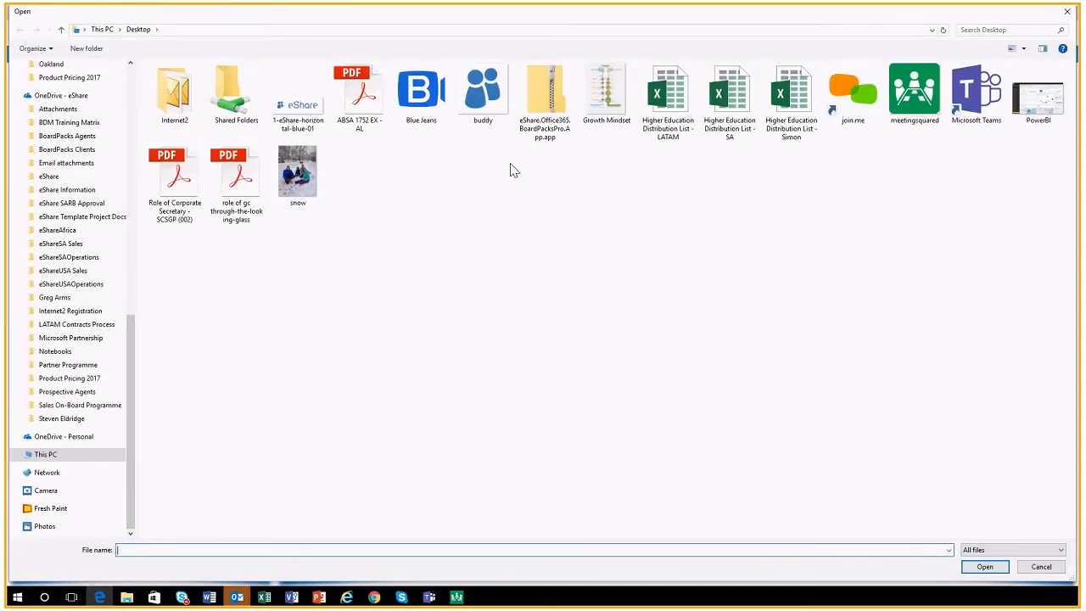
{"action": "left_click", "coordinate": [298, 116]}
{"action": "double_click", "coordinate": [297, 113]}
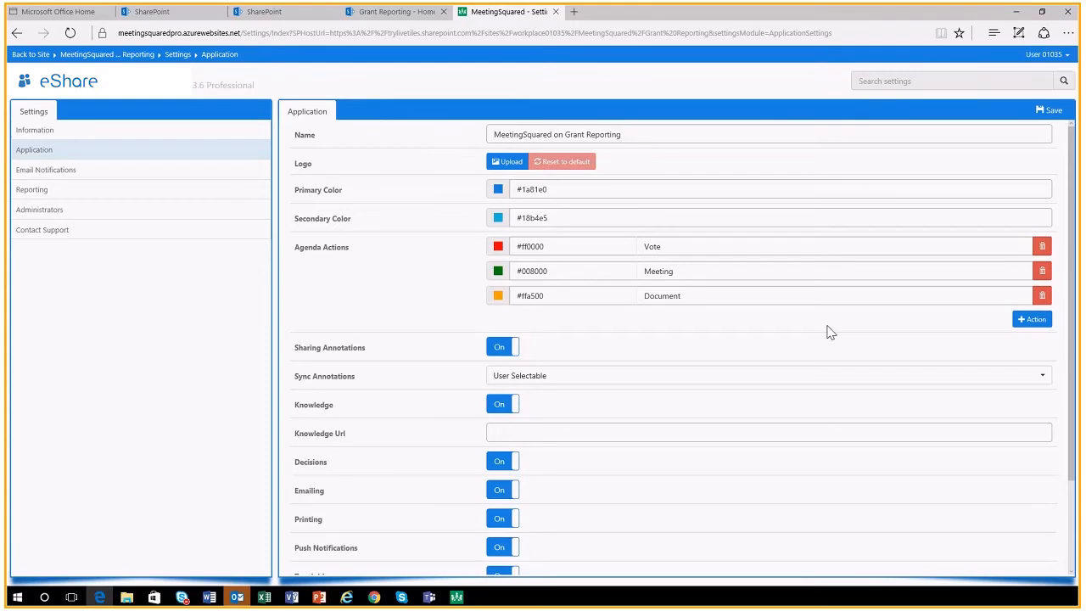
Check the agenda actions without editing them and set Sync Annotations to On.
{"action": "left_click", "coordinate": [670, 247]}
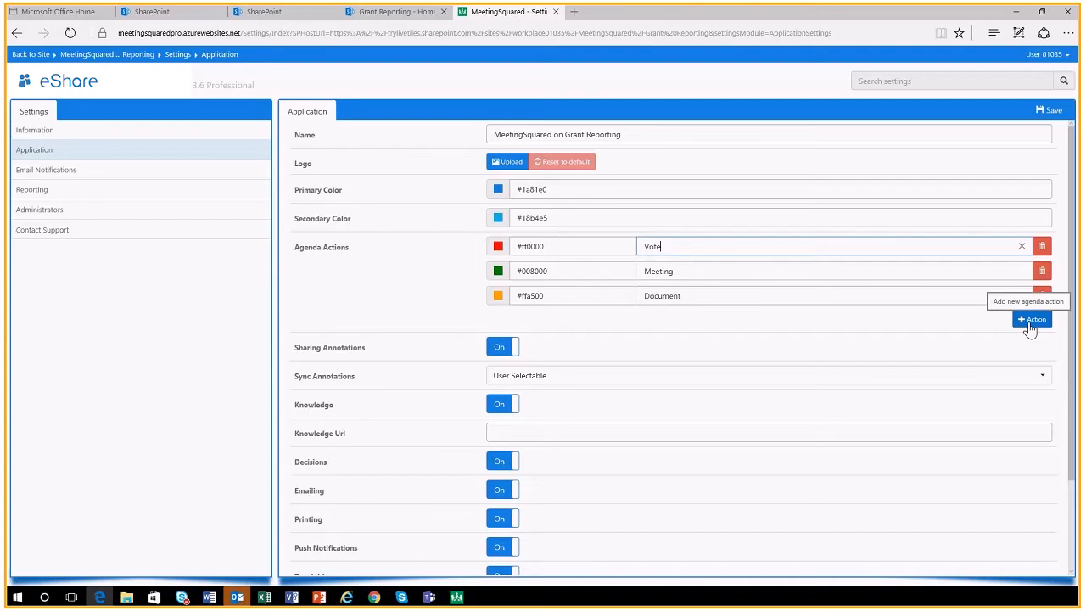
{"action": "scroll", "coordinate": [771, 382], "scroll_direction": "down", "scroll_amount": 2}
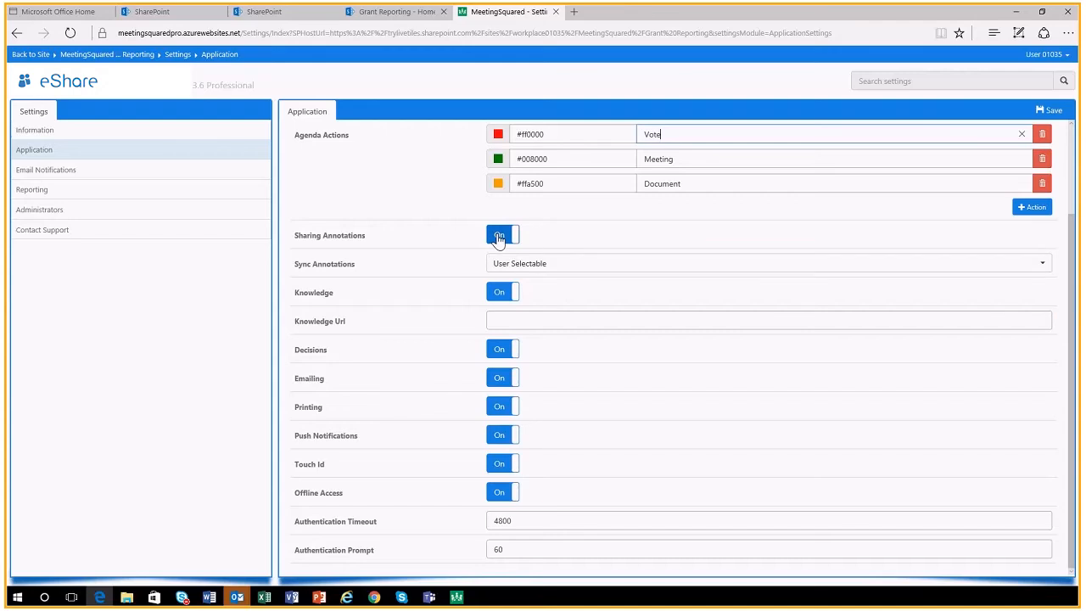
{"action": "left_click", "coordinate": [550, 273]}
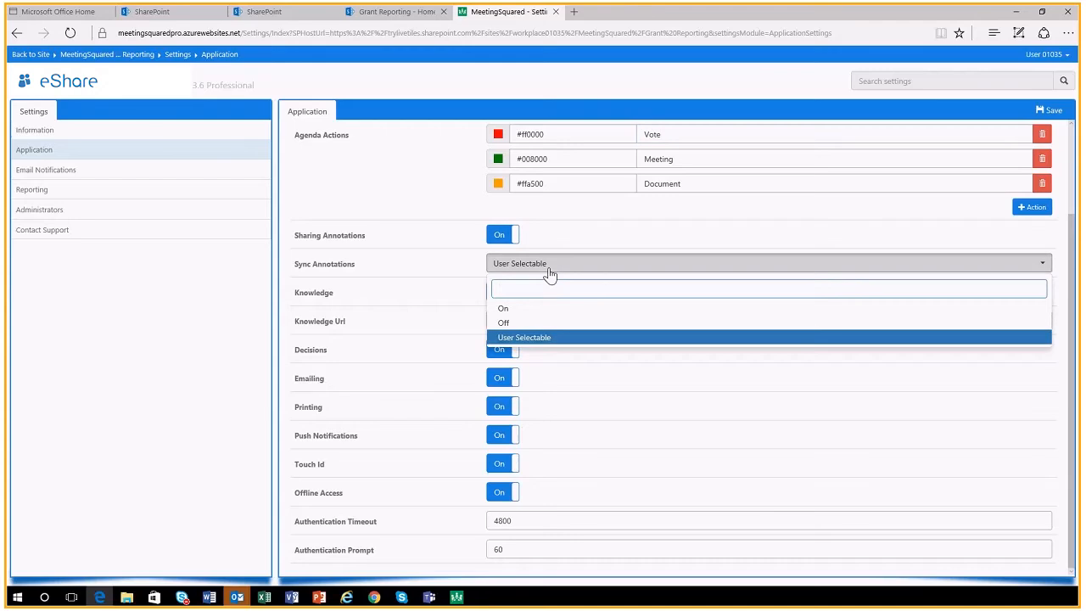
{"action": "left_click", "coordinate": [503, 310]}
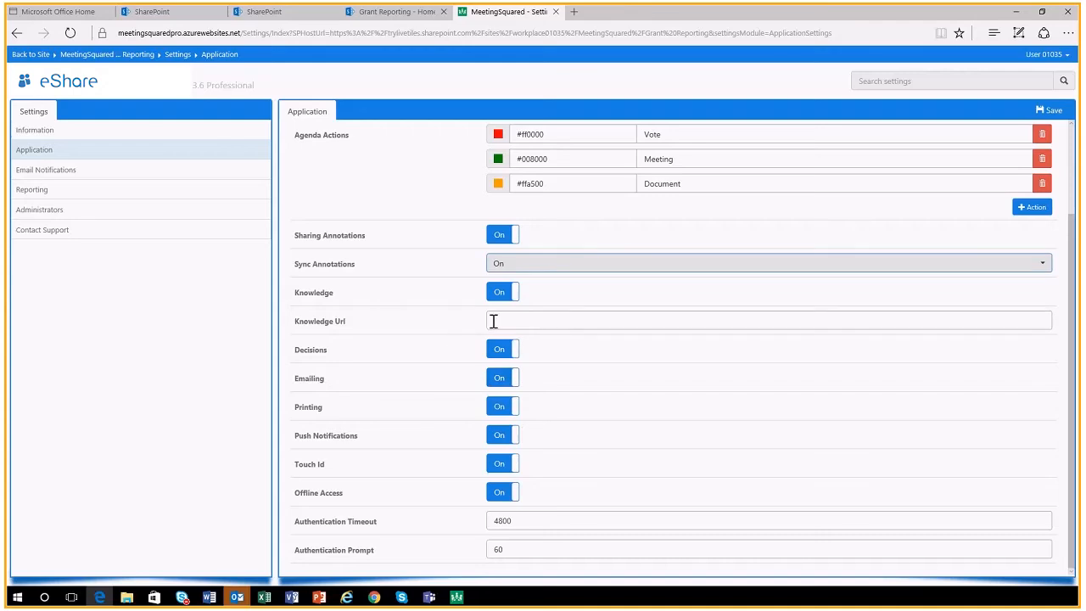
Open the Documents library of the Grant Reporting site and copy its web address.
{"action": "left_click", "coordinate": [390, 15]}
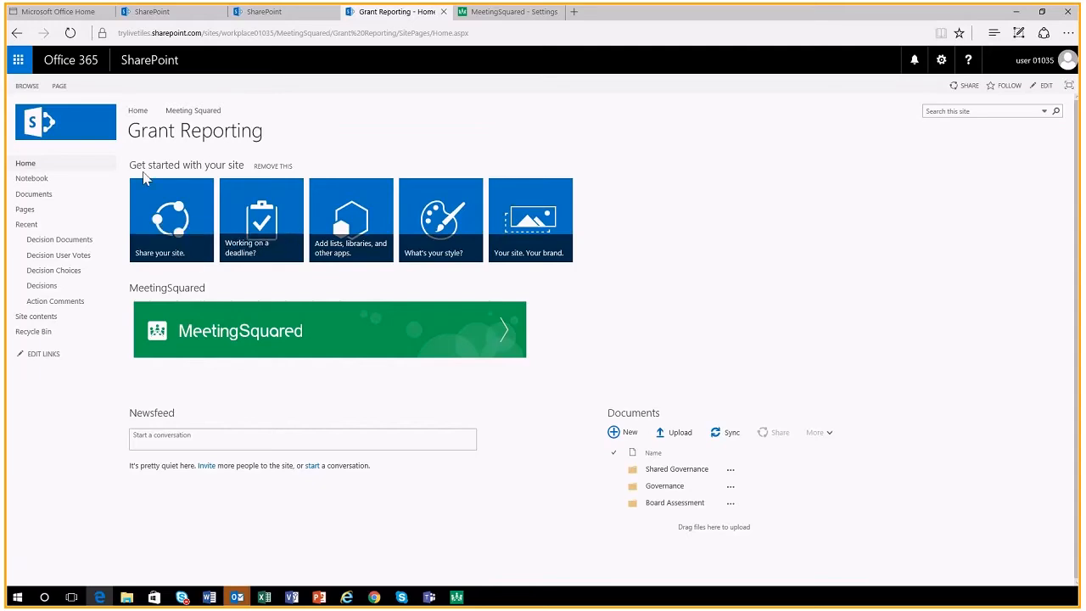
{"action": "left_click", "coordinate": [45, 196]}
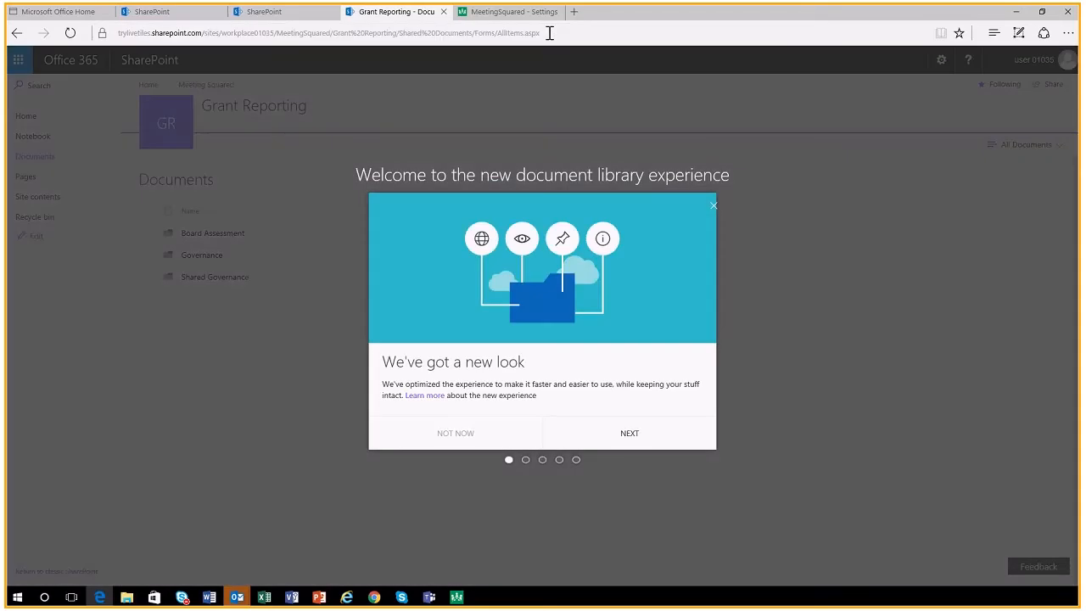
{"action": "left_click", "coordinate": [552, 33]}
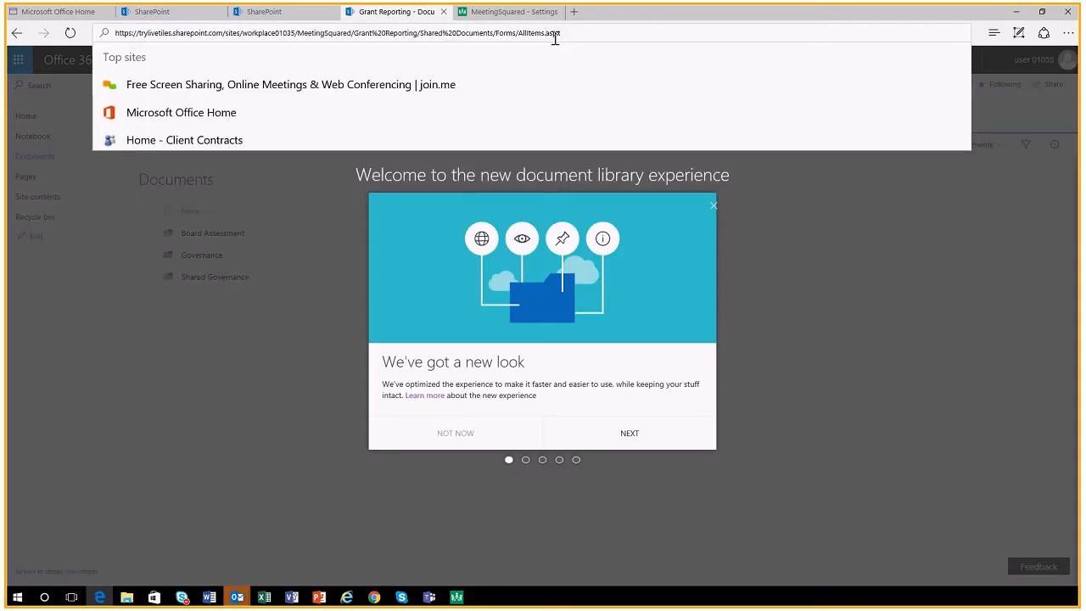
{"action": "right_click", "coordinate": [520, 35]}
{"action": "left_click", "coordinate": [519, 65]}
Paste the copied library address as the Knowledge Url in the MeetingSquared application settings.
{"action": "left_click", "coordinate": [514, 13]}
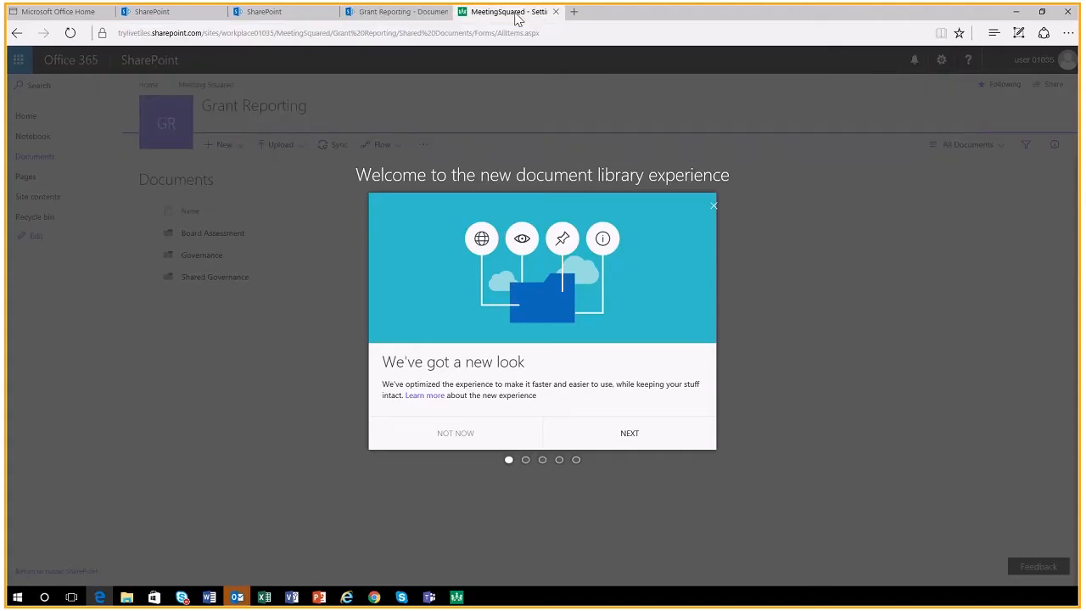
{"action": "left_click", "coordinate": [509, 321]}
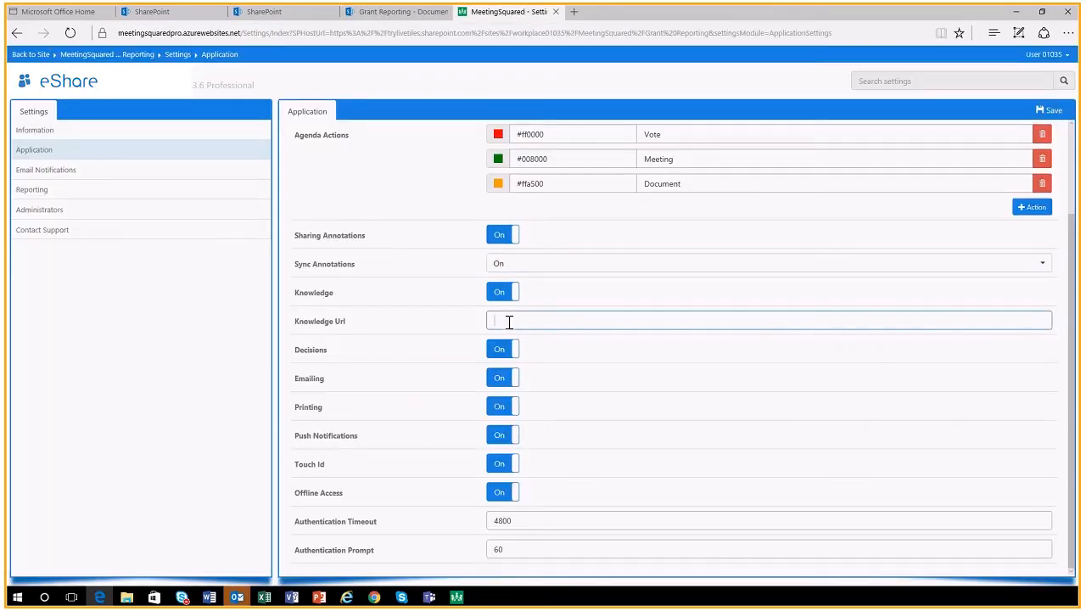
{"action": "right_click", "coordinate": [509, 321]}
{"action": "left_click", "coordinate": [526, 354]}
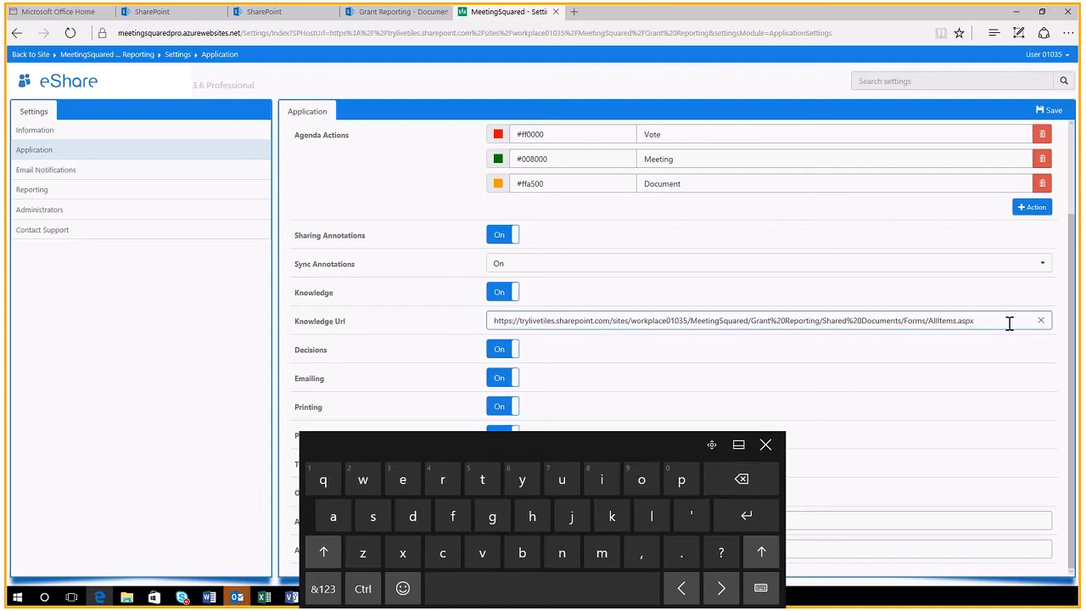
{"action": "key", "text": "BackSpace"}
{"action": "key", "text": "BackSpace"}
{"action": "key", "text": "BackSpace"}
{"action": "key", "text": "BackSpace"}
{"action": "key", "text": "BackSpace"}
{"action": "key", "text": "BackSpace"}
{"action": "key", "text": "BackSpace"}
{"action": "key", "text": "BackSpace"}
{"action": "key", "text": "BackSpace"}
{"action": "key", "text": "BackSpace"}
{"action": "key", "text": "BackSpace"}
{"action": "key", "text": "BackSpace"}
{"action": "key", "text": "BackSpace"}
{"action": "key", "text": "BackSpace"}
{"action": "key", "text": "BackSpace"}
{"action": "key", "text": "BackSpace"}
{"action": "key", "text": "BackSpace"}
{"action": "key", "text": "BackSpace"}
{"action": "key", "text": "BackSpace"}
{"action": "key", "text": "BackSpace"}
{"action": "key", "text": "BackSpace"}
{"action": "key", "text": "BackSpace"}
{"action": "key", "text": "BackSpace"}
{"action": "key", "text": "BackSpace"}
{"action": "key", "text": "BackSpace"}
{"action": "key", "text": "BackSpace"}
{"action": "key", "text": "BackSpace"}
{"action": "key", "text": "BackSpace"}
{"action": "key", "text": "BackSpace"}
{"action": "key", "text": "BackSpace"}
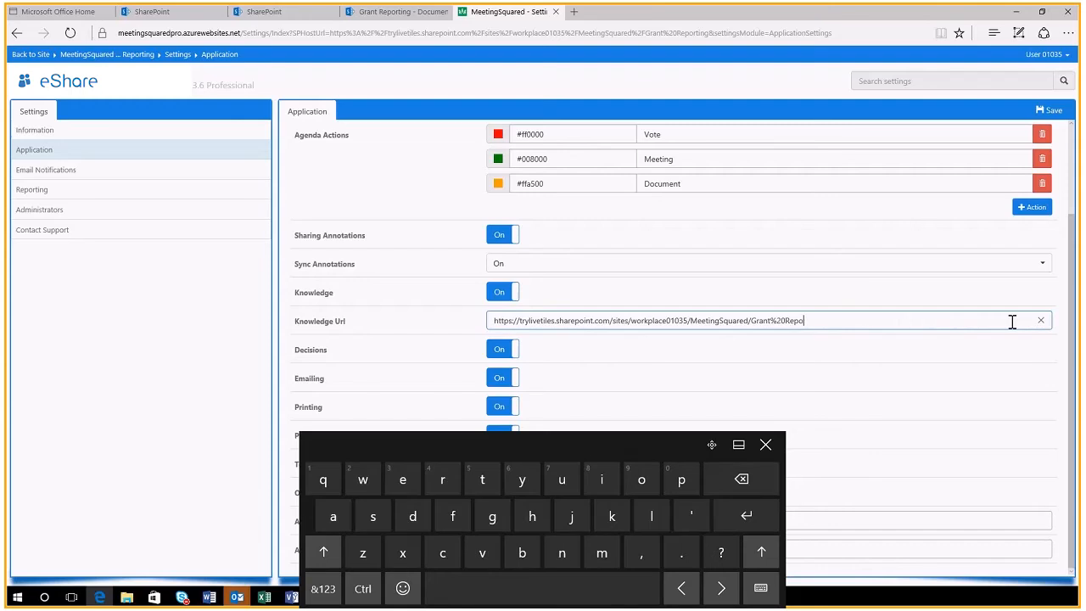
{"action": "key", "text": "BackSpace"}
{"action": "key", "text": "BackSpace"}
{"action": "key", "text": "BackSpace"}
{"action": "key", "text": "BackSpace"}
{"action": "key", "text": "BackSpace"}
{"action": "key", "text": "BackSpace"}
{"action": "key", "text": "BackSpace"}
{"action": "key", "text": "BackSpace"}
{"action": "key", "text": "BackSpace"}
{"action": "key", "text": "BackSpace"}
{"action": "key", "text": "BackSpace"}
{"action": "key", "text": "BackSpace"}
{"action": "key", "text": "BackSpace"}
{"action": "left_click", "coordinate": [629, 277]}
{"action": "left_click", "coordinate": [765, 444]}
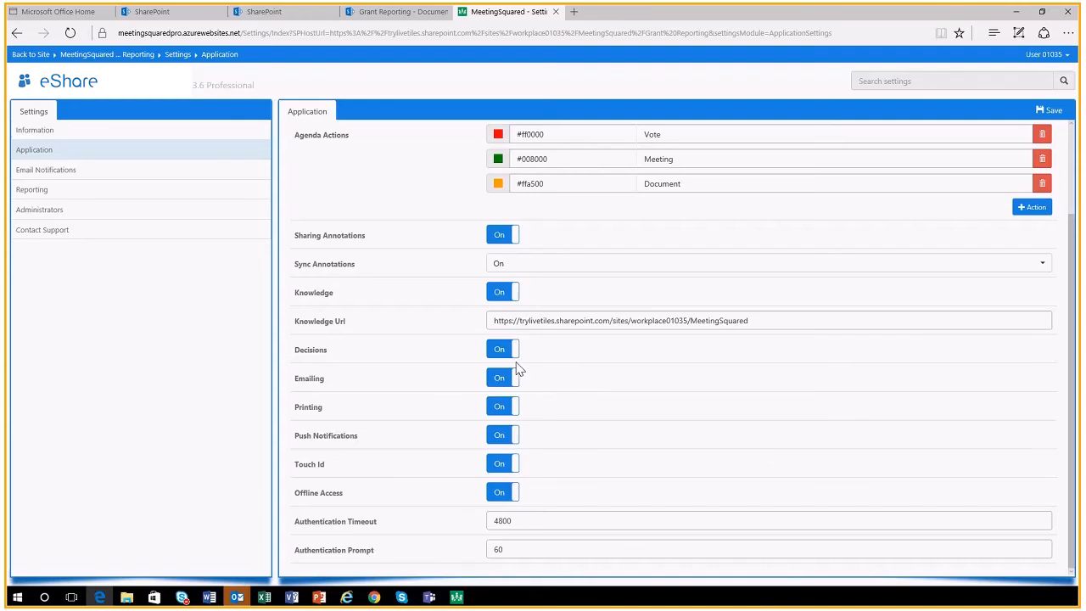
{"action": "left_click", "coordinate": [504, 349]}
{"action": "left_click", "coordinate": [1052, 111]}
Review the email notification settings, examining the Meeting Published body and the Action Assigned and Decision Assigned messages.
{"action": "left_click", "coordinate": [42, 174]}
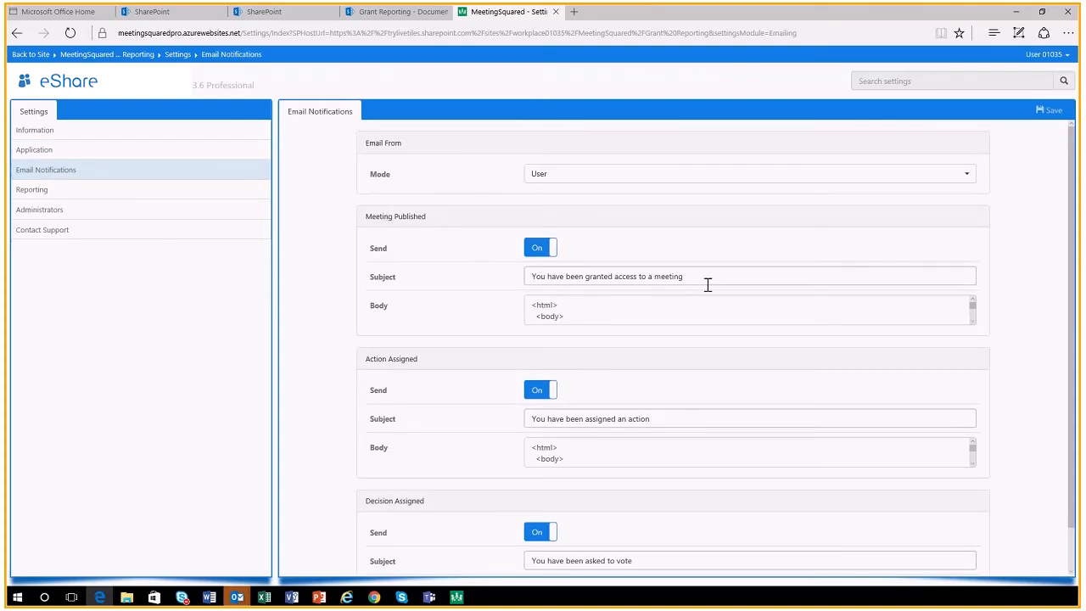
{"action": "left_click", "coordinate": [973, 321]}
{"action": "left_click", "coordinate": [974, 321]}
{"action": "left_click", "coordinate": [974, 321]}
{"action": "left_click", "coordinate": [973, 321]}
{"action": "left_click", "coordinate": [973, 323]}
{"action": "left_click", "coordinate": [973, 322]}
{"action": "left_click", "coordinate": [973, 323]}
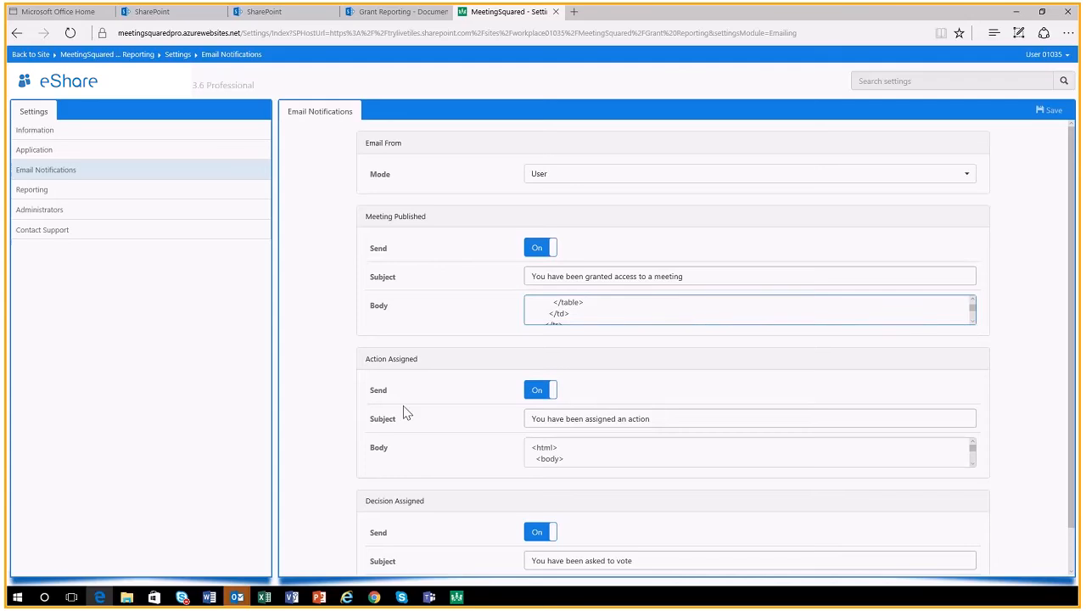
{"action": "scroll", "coordinate": [405, 413], "scroll_direction": "down", "scroll_amount": 1}
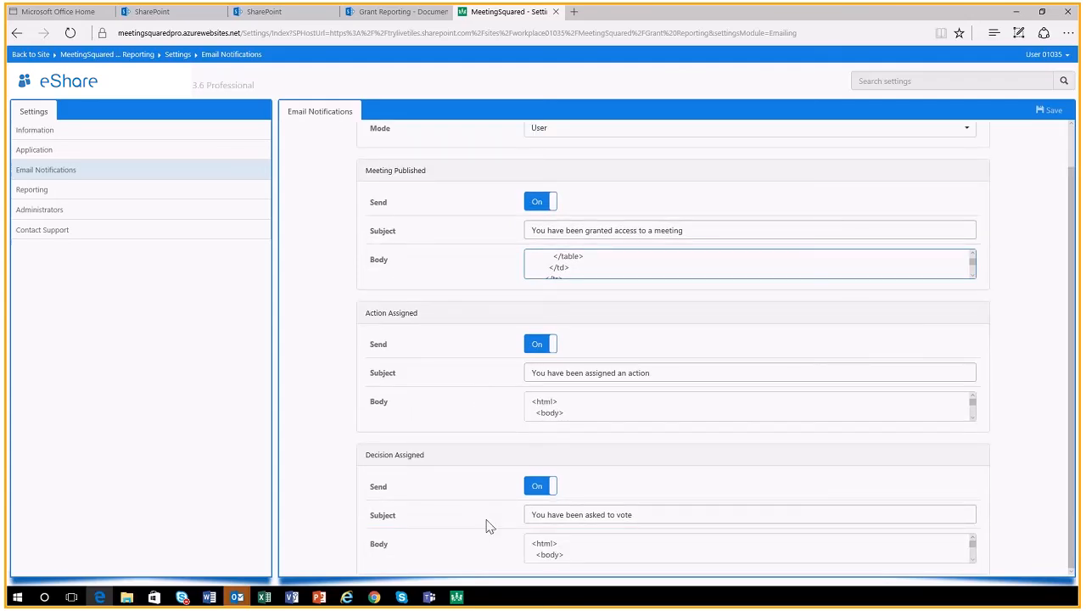
View the Reporting, Administrators and Contact Support settings pages in turn.
{"action": "left_click", "coordinate": [44, 195]}
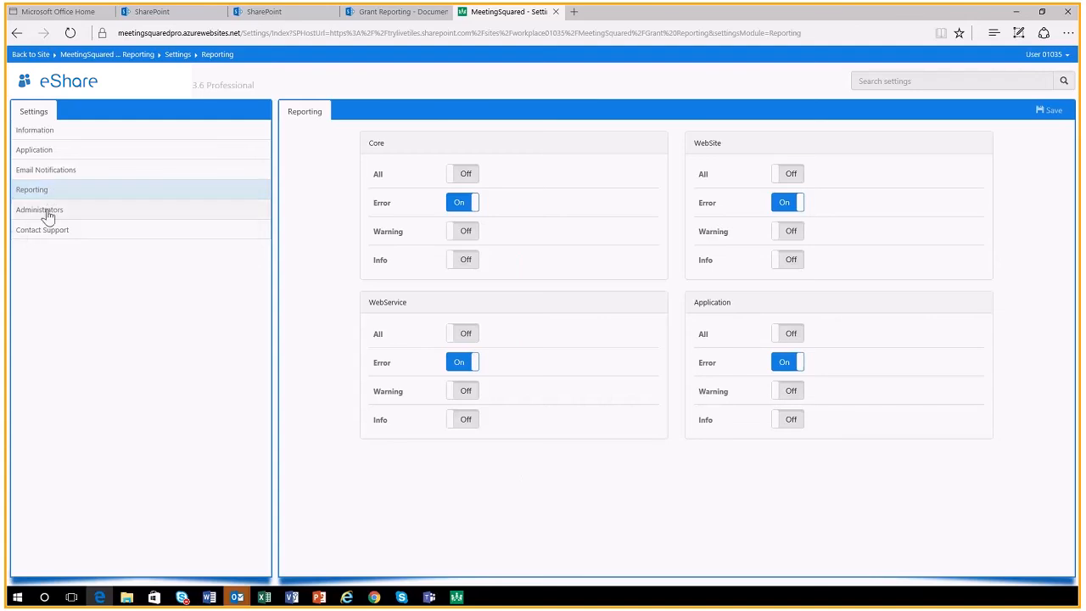
{"action": "left_click", "coordinate": [47, 213]}
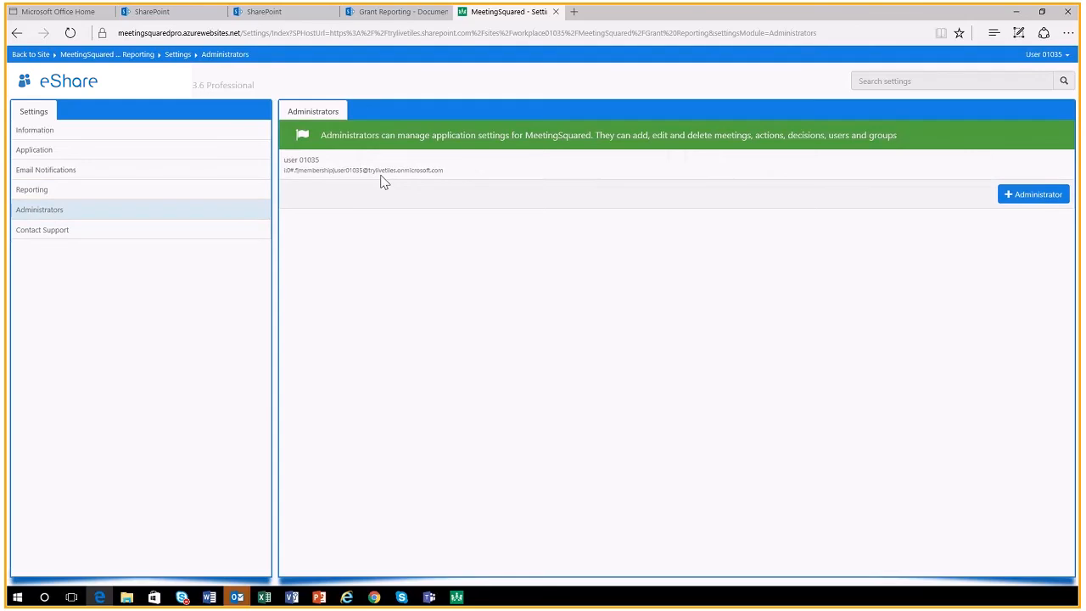
{"action": "left_click", "coordinate": [70, 239]}
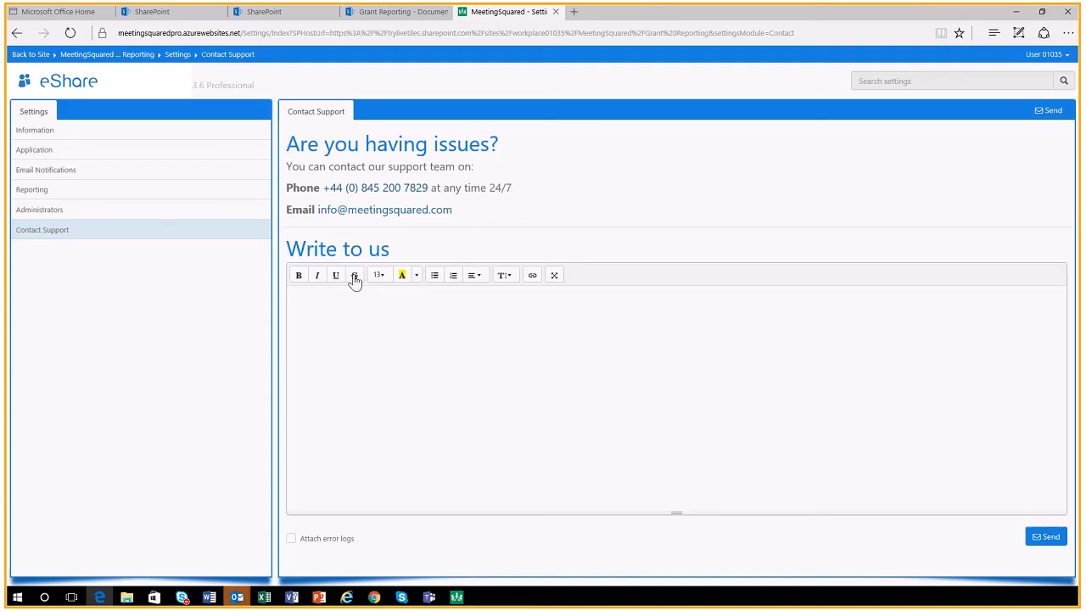
{"action": "left_click", "coordinate": [377, 352]}
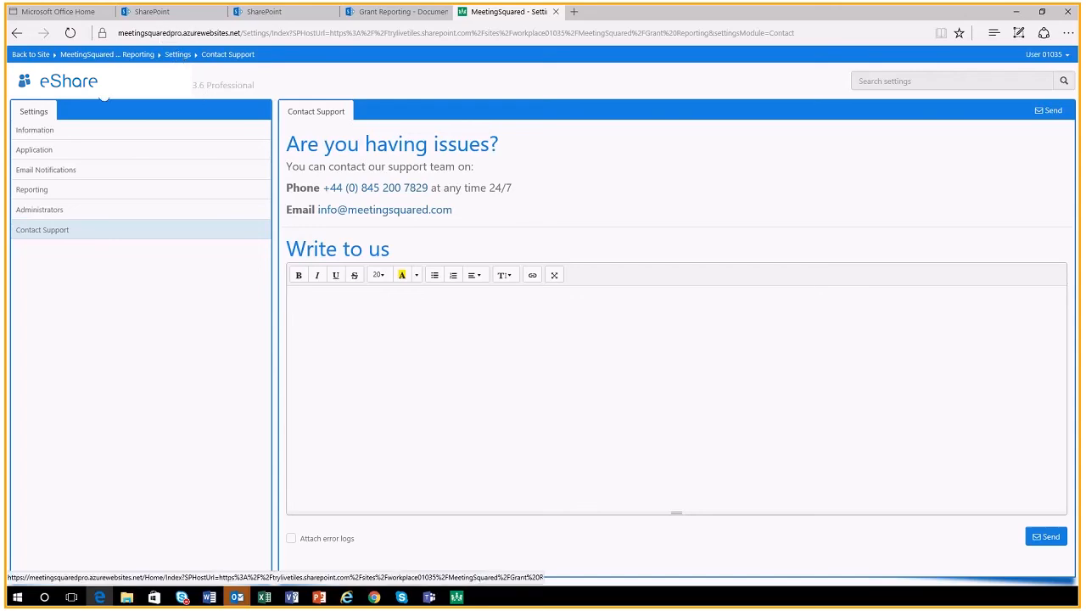
Recheck the saved application settings and return to the MeetingSquared home page for Grant Reporting.
{"action": "left_click", "coordinate": [53, 155]}
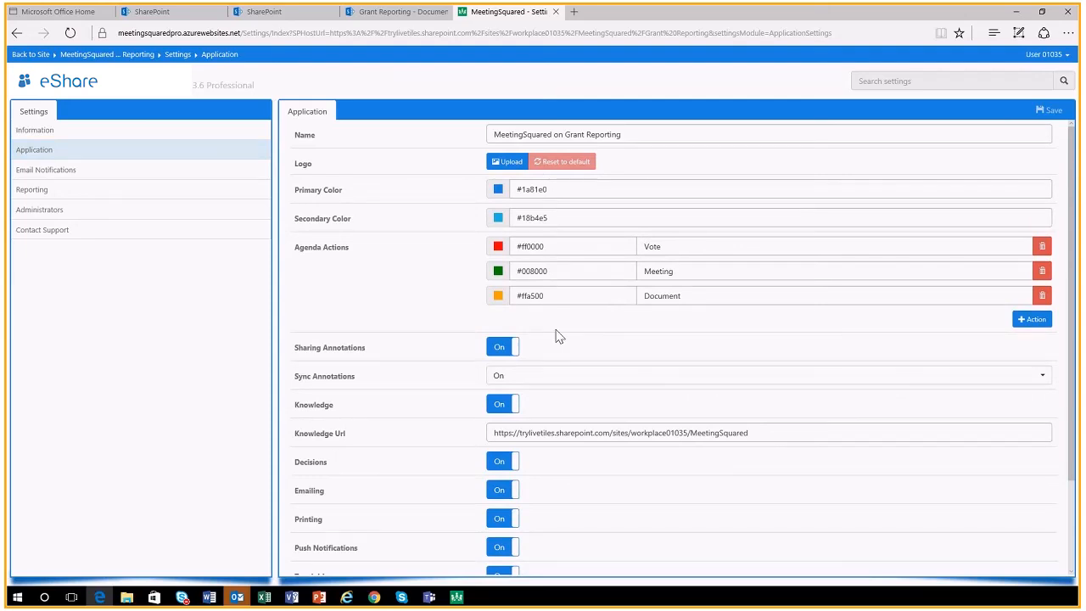
{"action": "scroll", "coordinate": [555, 339], "scroll_direction": "down", "scroll_amount": 3}
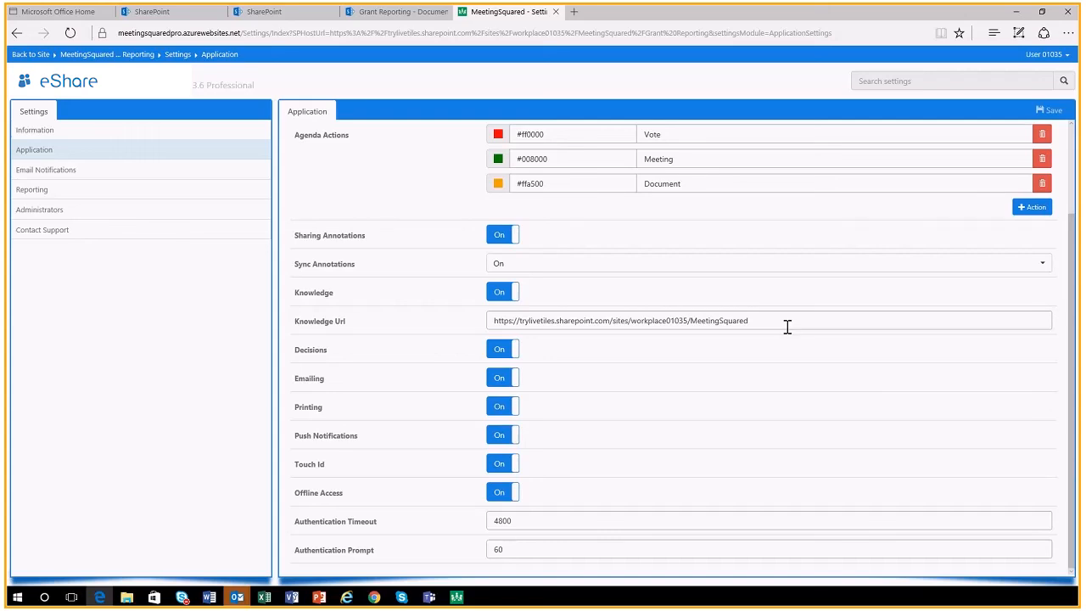
{"action": "scroll", "coordinate": [787, 326], "scroll_direction": "up", "scroll_amount": 3}
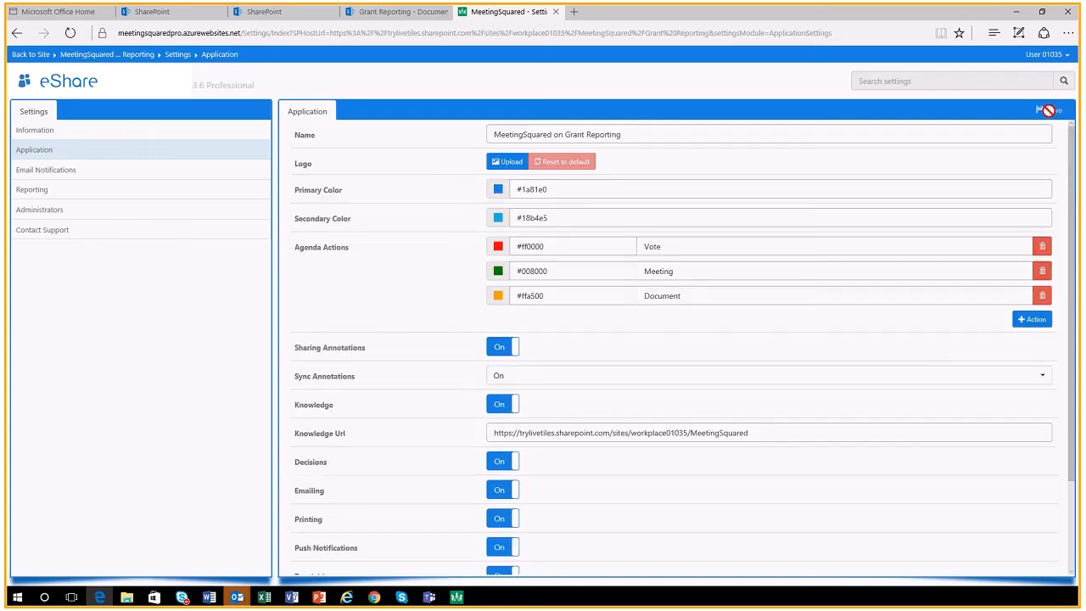
{"action": "left_click", "coordinate": [105, 55]}
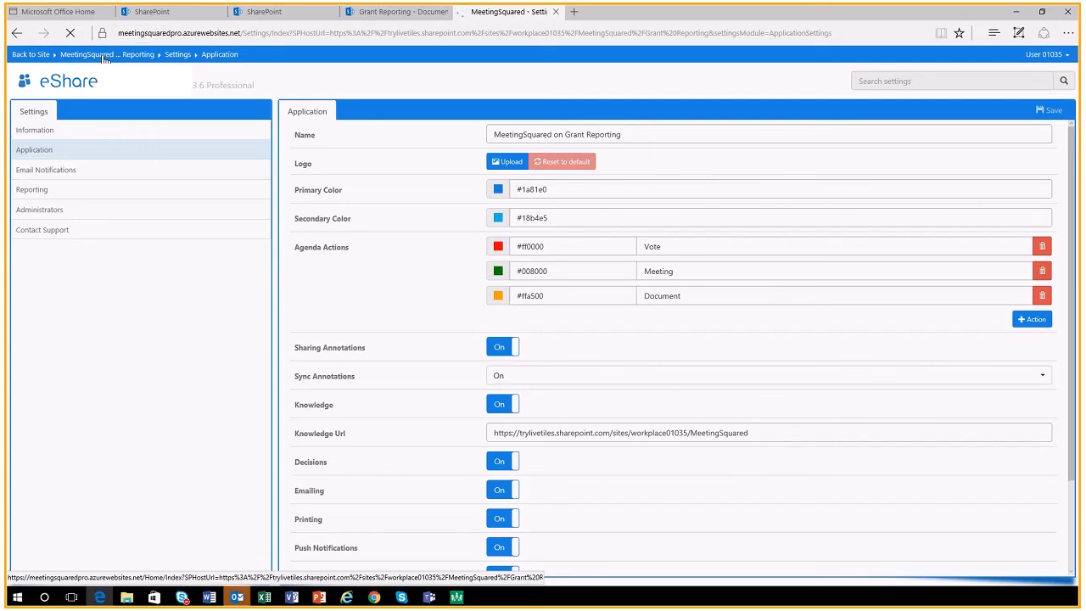